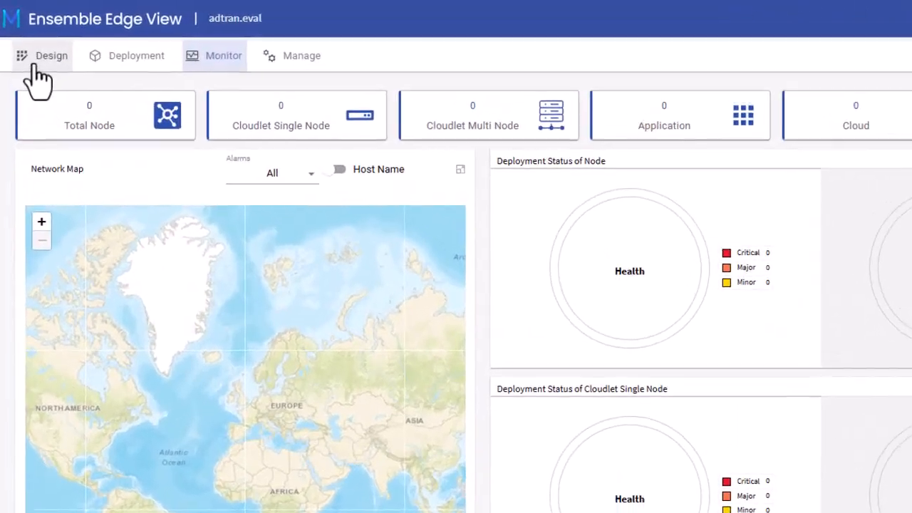
- Examine the node and cloud templates of the Universal-FortiGate zero touch application, and return to the monitoring dashboard
click(28, 33)
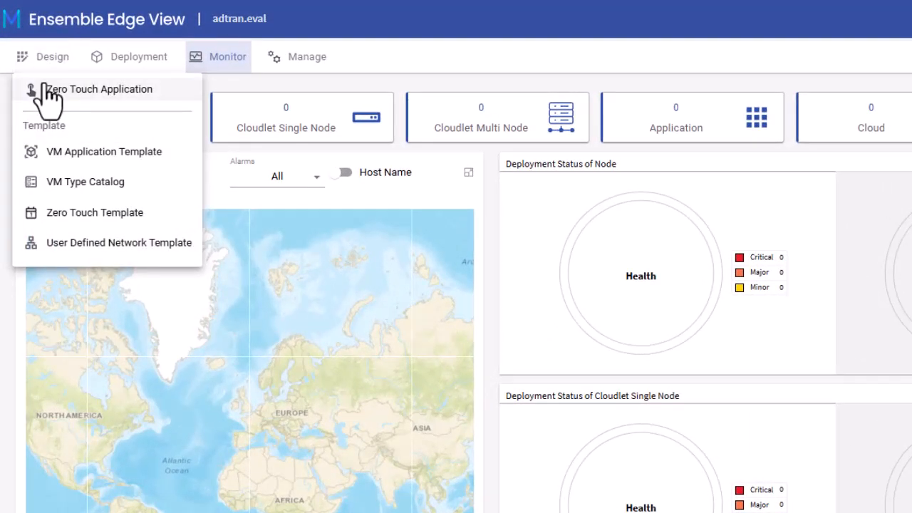
click(71, 89)
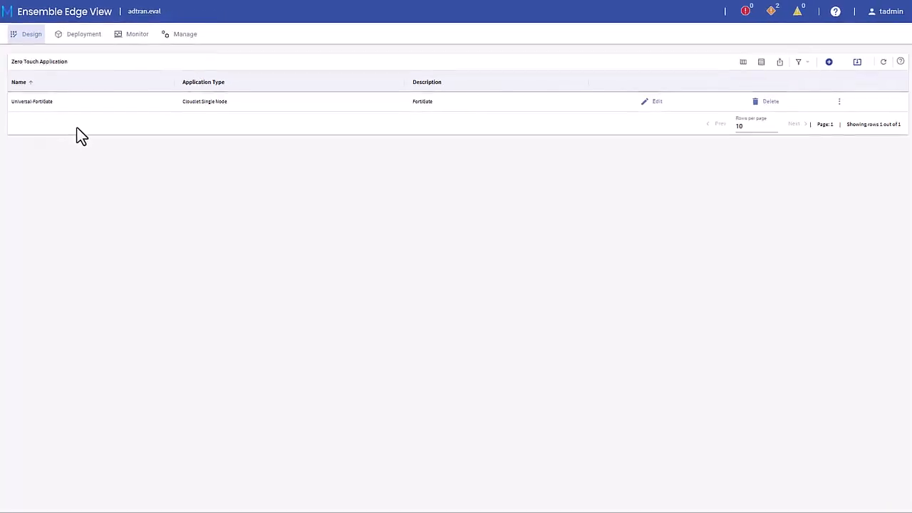
click(651, 102)
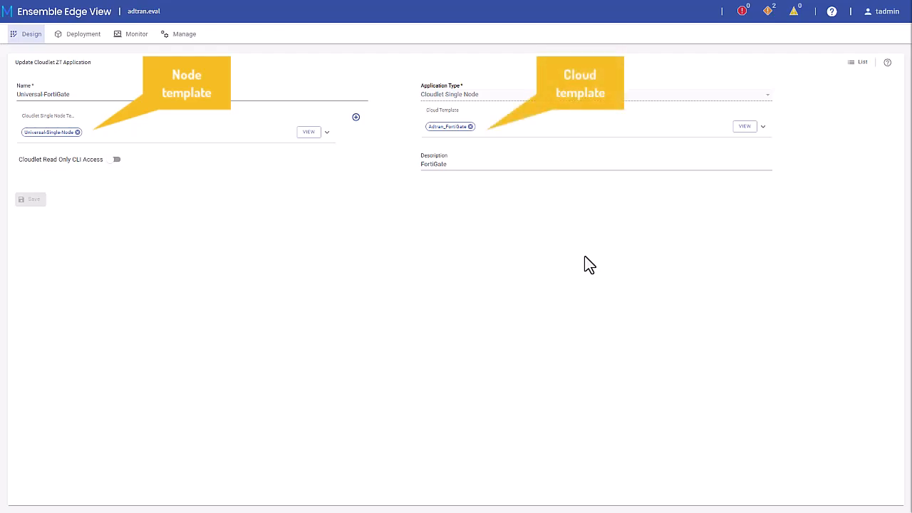
click(128, 42)
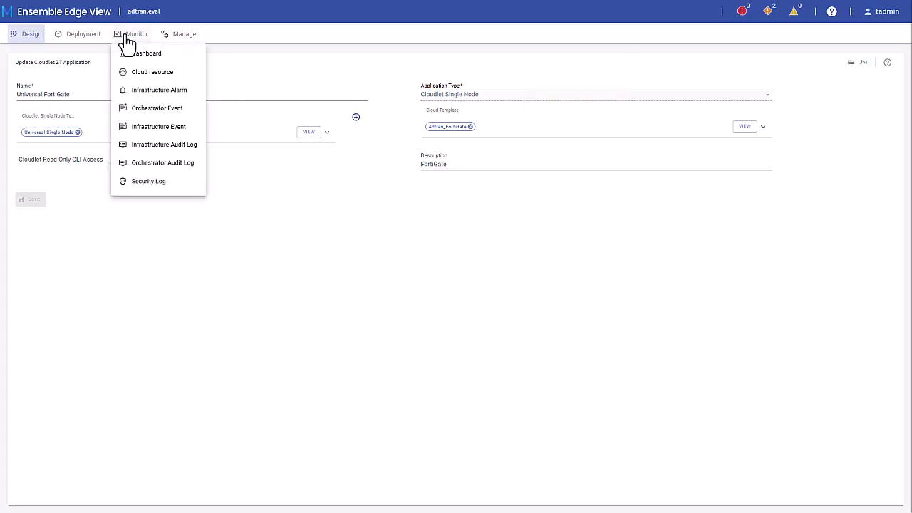
click(128, 54)
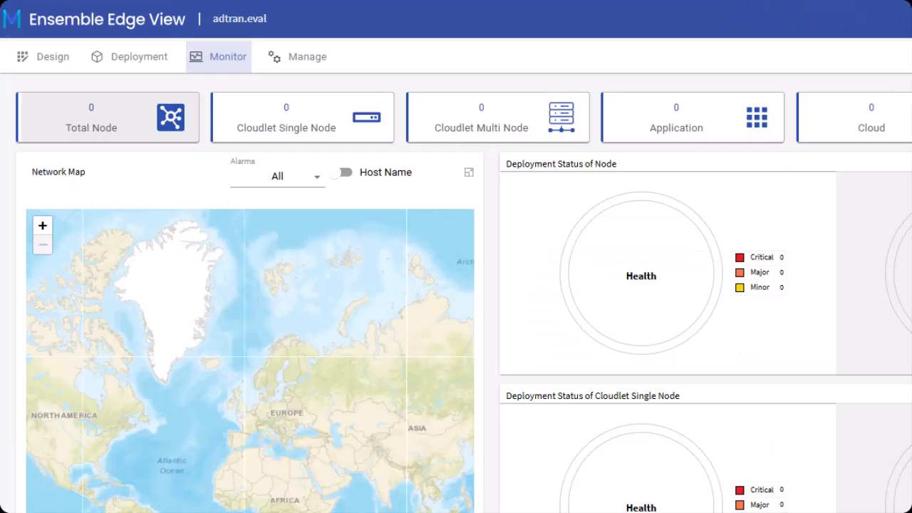
- Start a new single-node cloudlet deployment and assign the Universal-FortiGate zero touch application to it
click(99, 37)
click(163, 115)
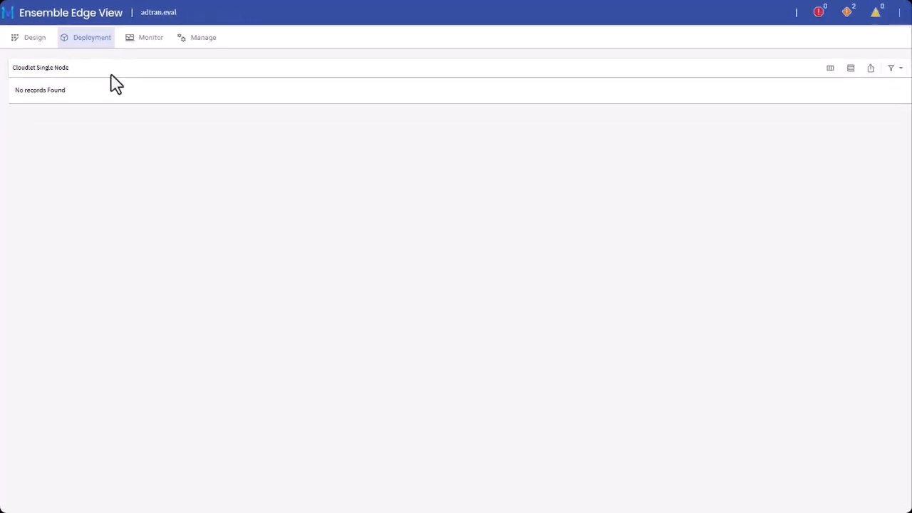
click(838, 61)
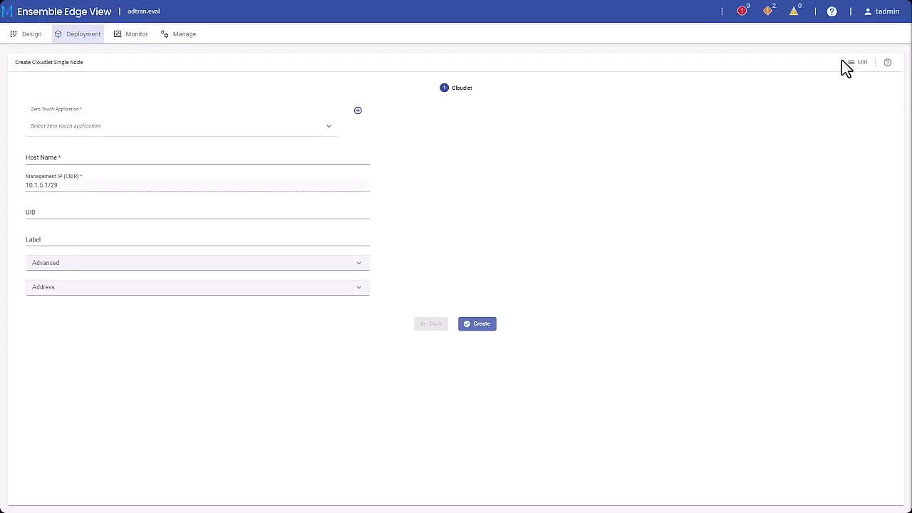
click(331, 136)
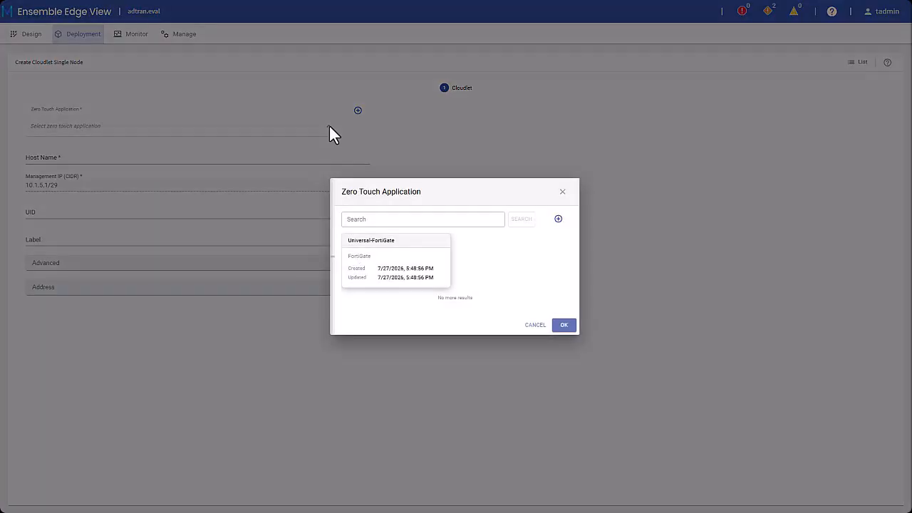
click(385, 249)
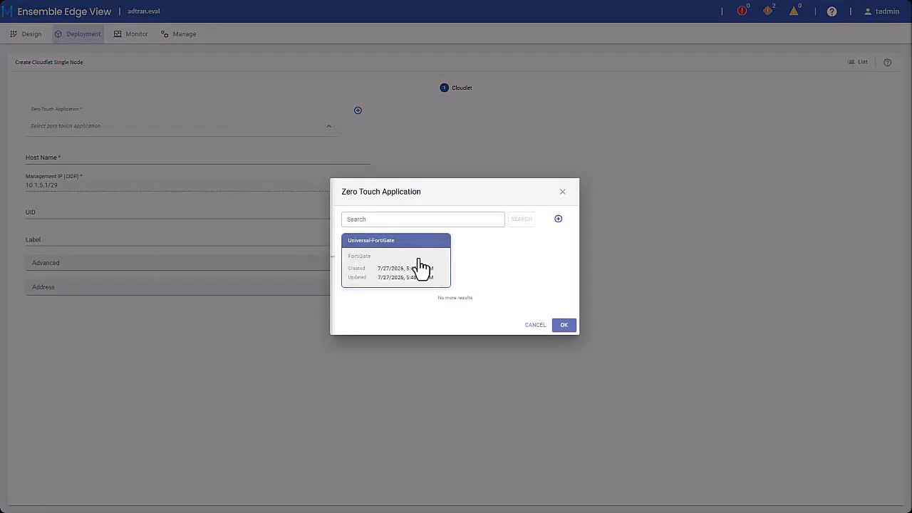
click(566, 325)
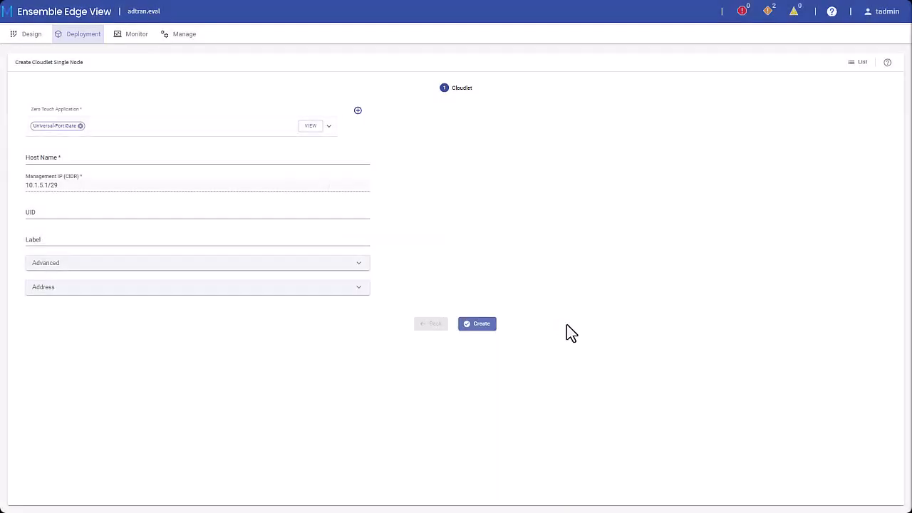
- Create the cloudlet node with host name BVV8c and its device UID, and proceed to the network variables
click(211, 158)
text(BVVB)
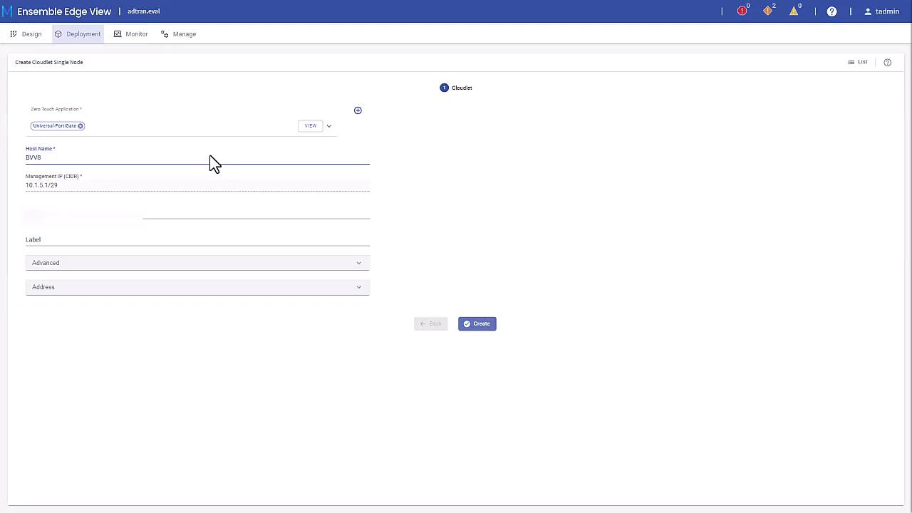
text(8c)
click(92, 206)
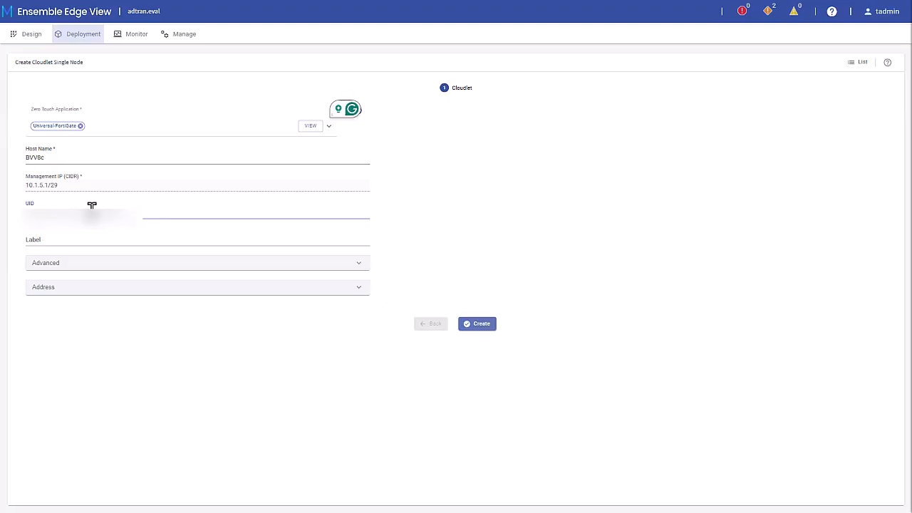
click(477, 331)
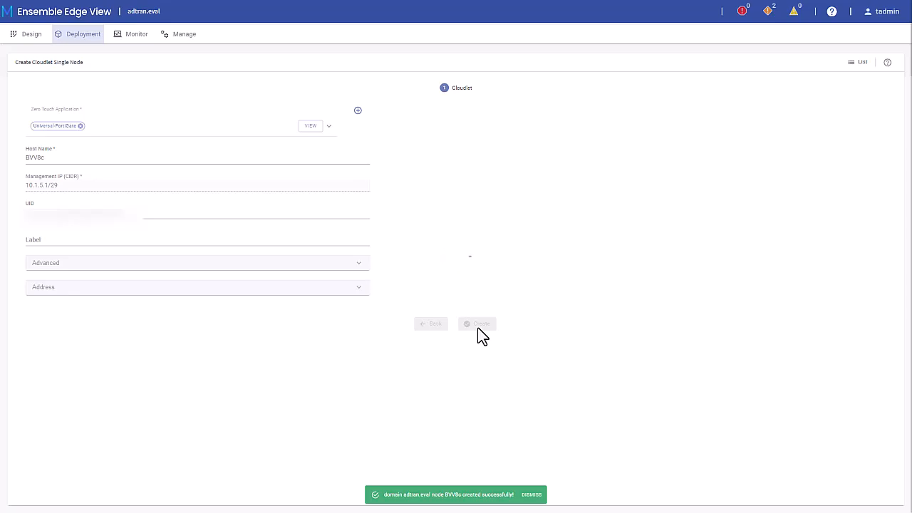
click(531, 495)
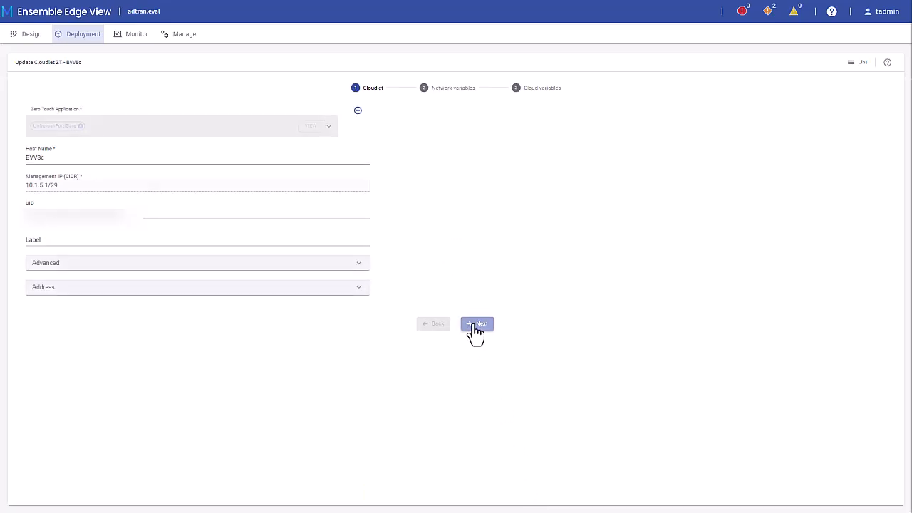
click(477, 325)
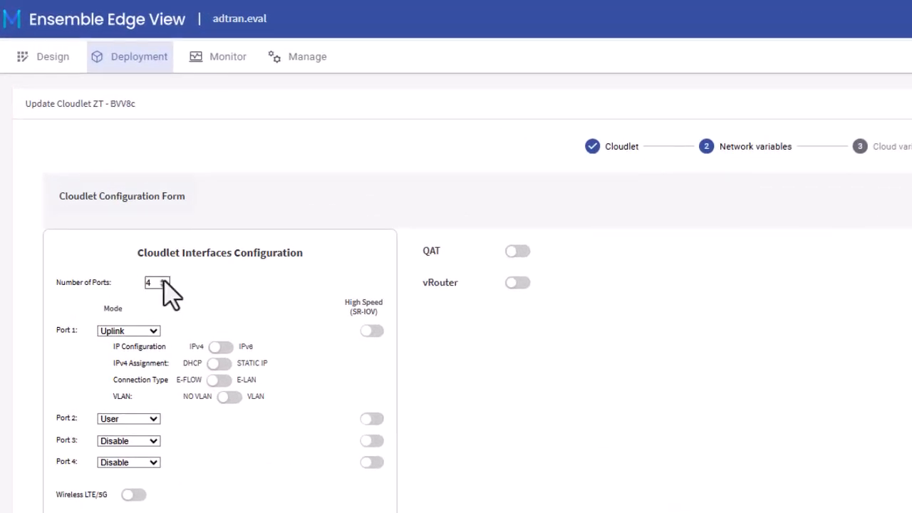
- Try a higher number of ports in the cloudlet interfaces configuration and set it back to 4
click(164, 280)
click(164, 280)
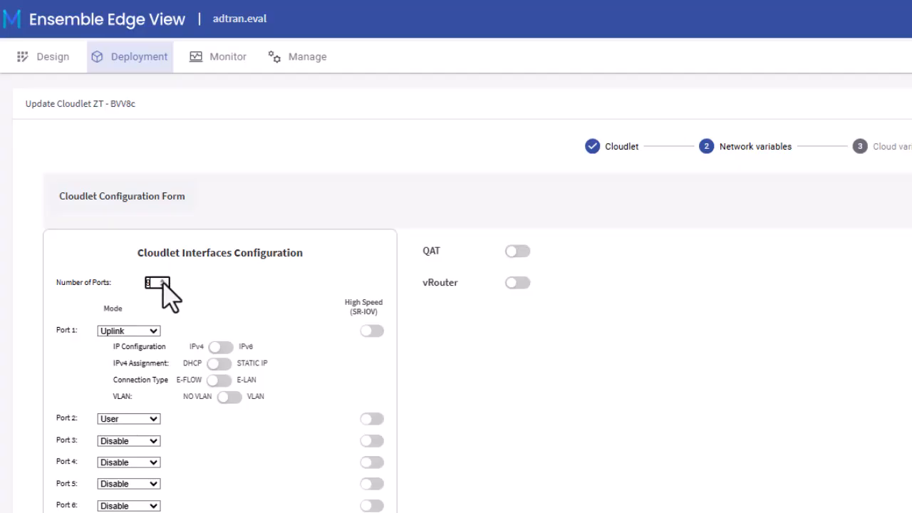
click(163, 281)
click(162, 286)
click(162, 285)
click(162, 286)
click(161, 286)
click(162, 286)
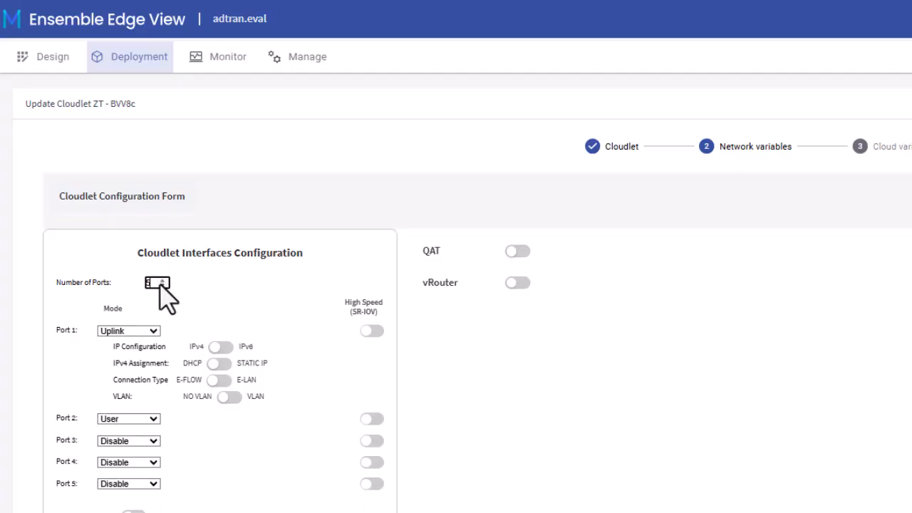
click(161, 286)
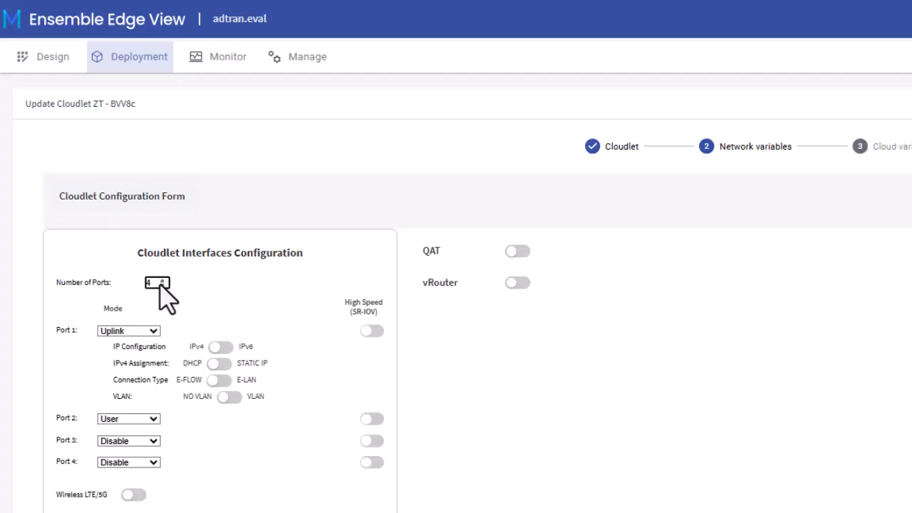
- Look through Port 1's mode options and static IP fields, leaving the port as Uplink with DHCP assignment
click(153, 331)
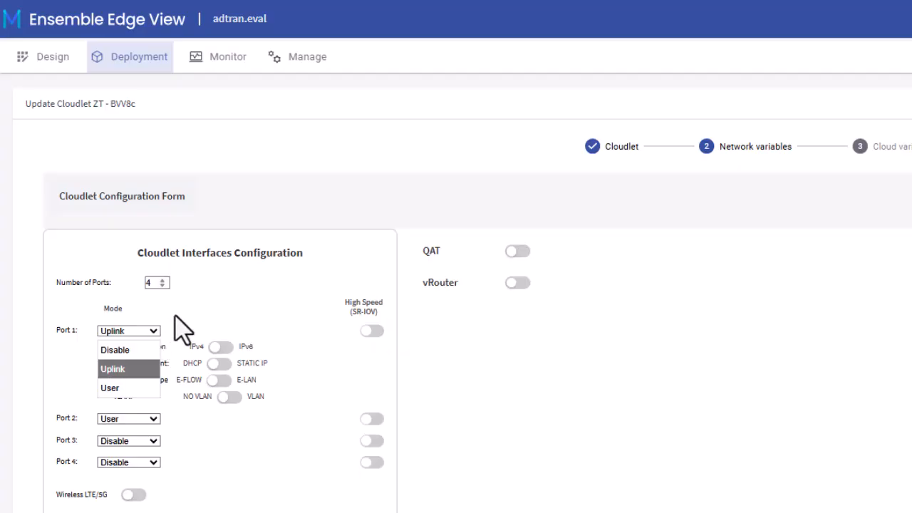
click(183, 329)
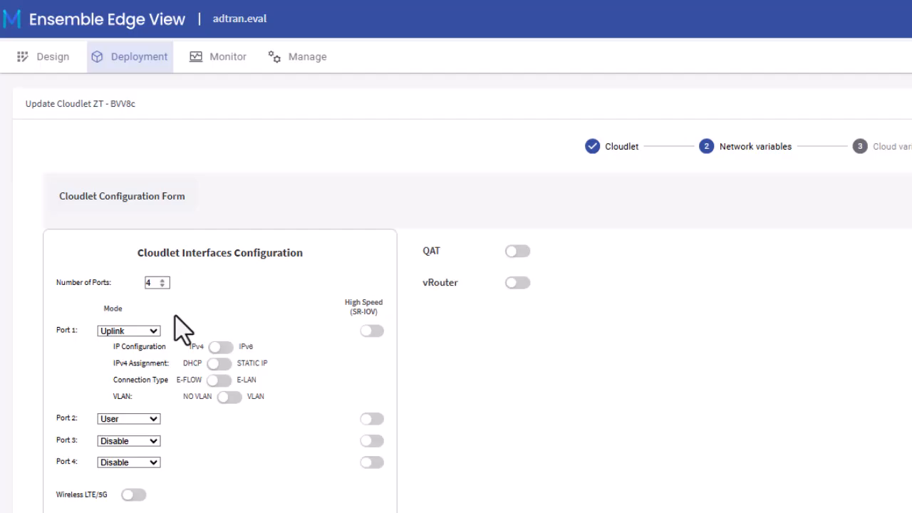
click(221, 363)
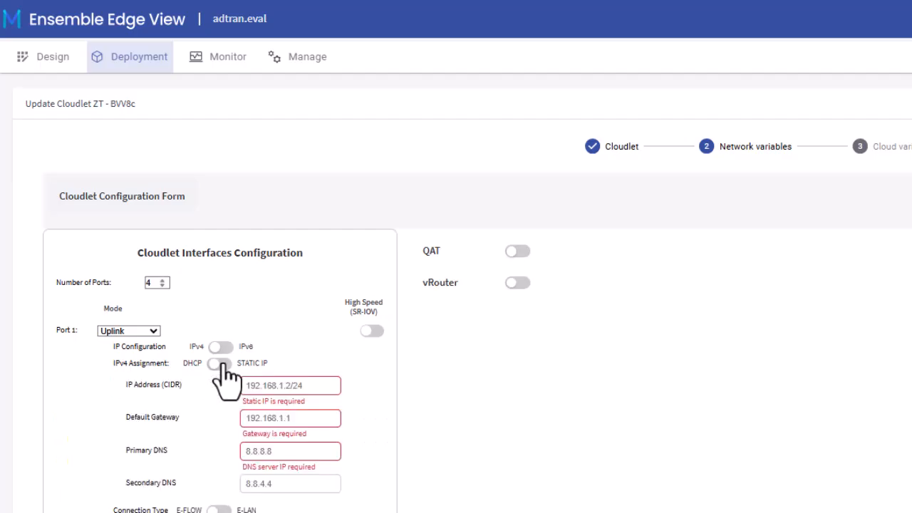
click(213, 364)
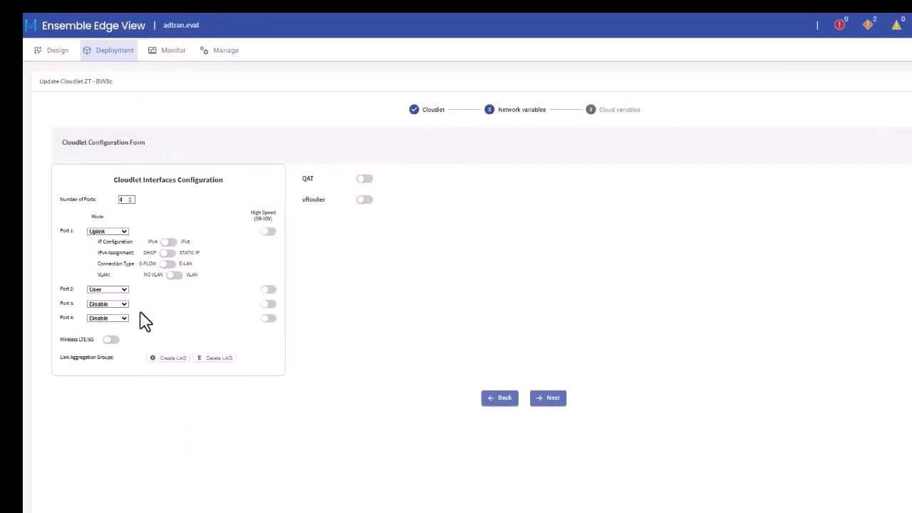
- Save the network variables and finish the BVV8c deployment with the prefilled cloud variables
click(477, 349)
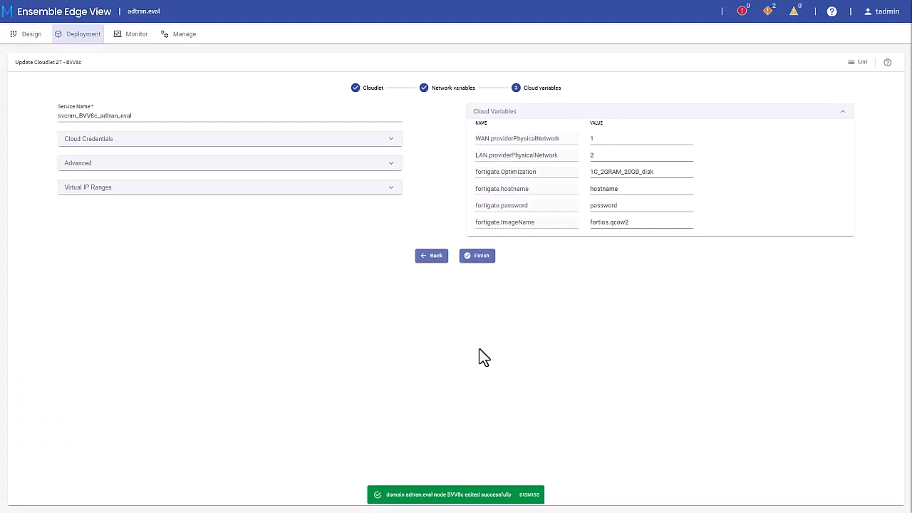
click(530, 494)
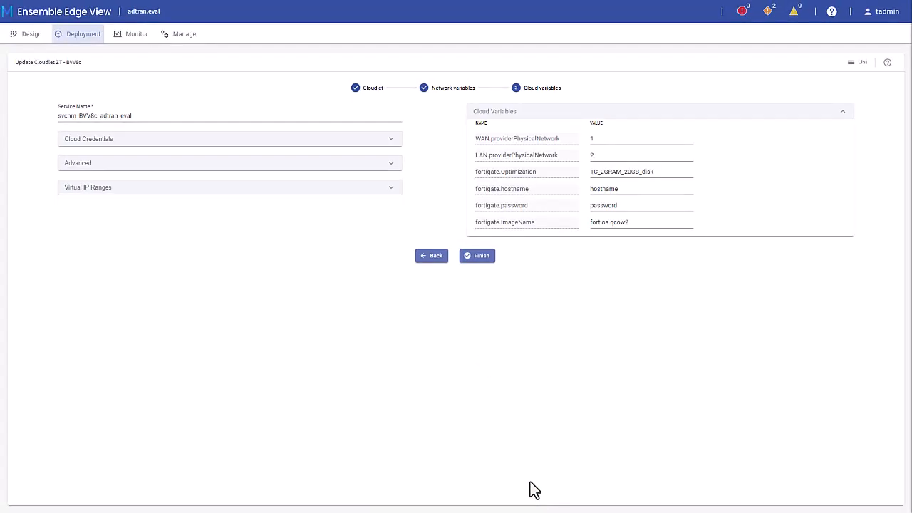
click(476, 256)
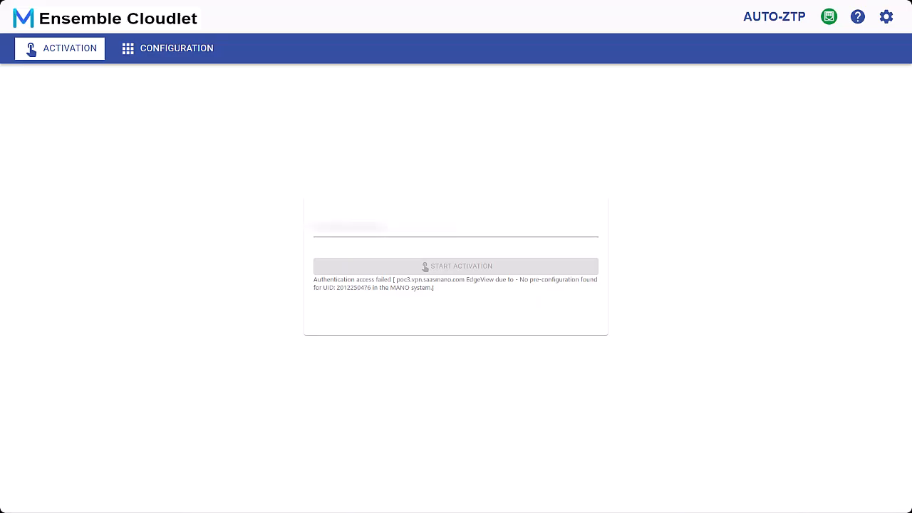
- Switch to the Ensemble Cloudlet activation page, enter the device UID and start the activation
click(404, 223)
key(ctrl+v)
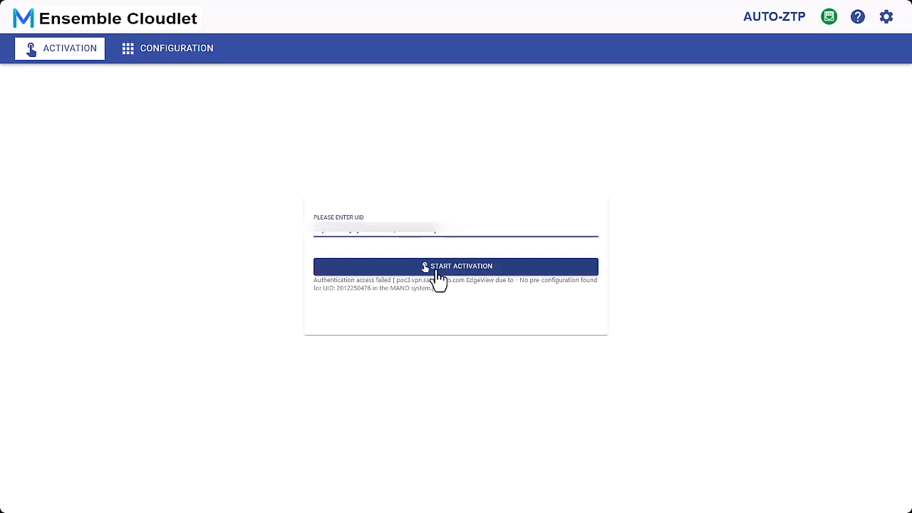
click(436, 277)
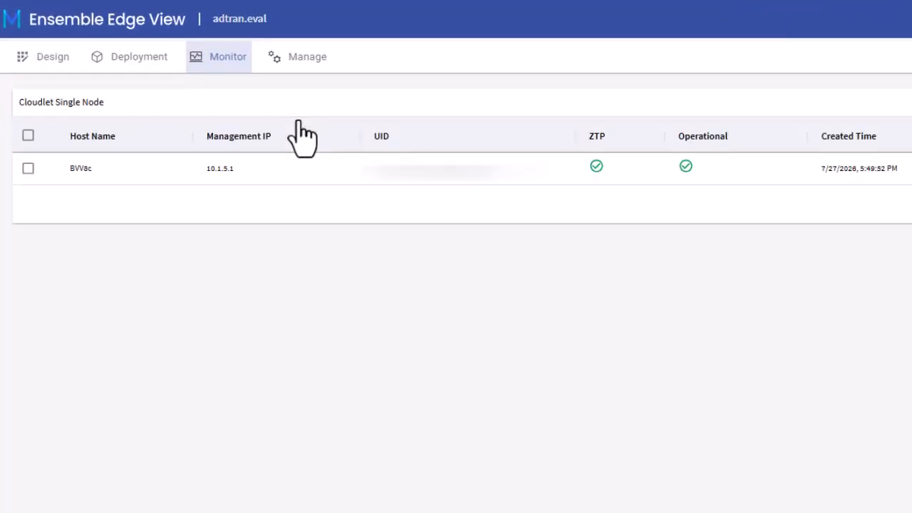
- Open the cloud view dashboard of BVV8c in Ensemble Edge View's cloud resources and examine its resource entry
click(227, 59)
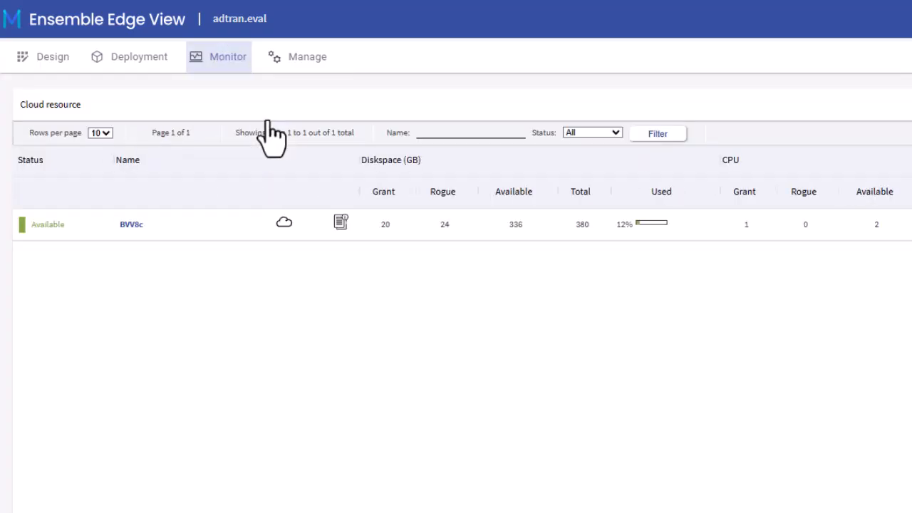
click(132, 225)
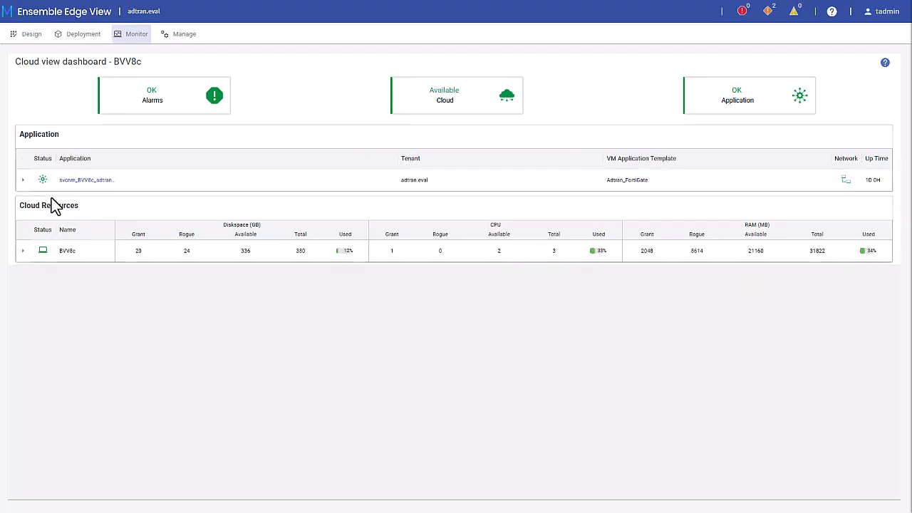
click(22, 251)
click(23, 252)
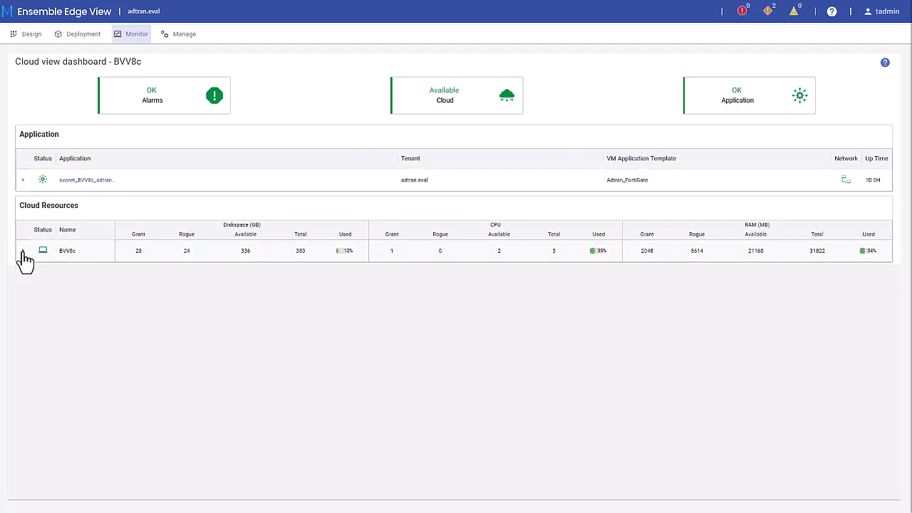
- Show the row details of the svcnm_BVV8c_adtran_eval application and open the application for editing
click(84, 181)
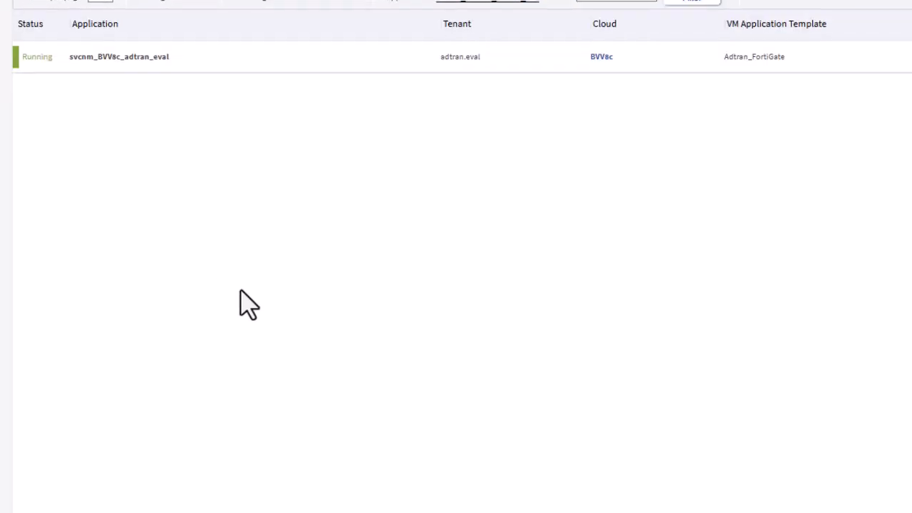
click(894, 117)
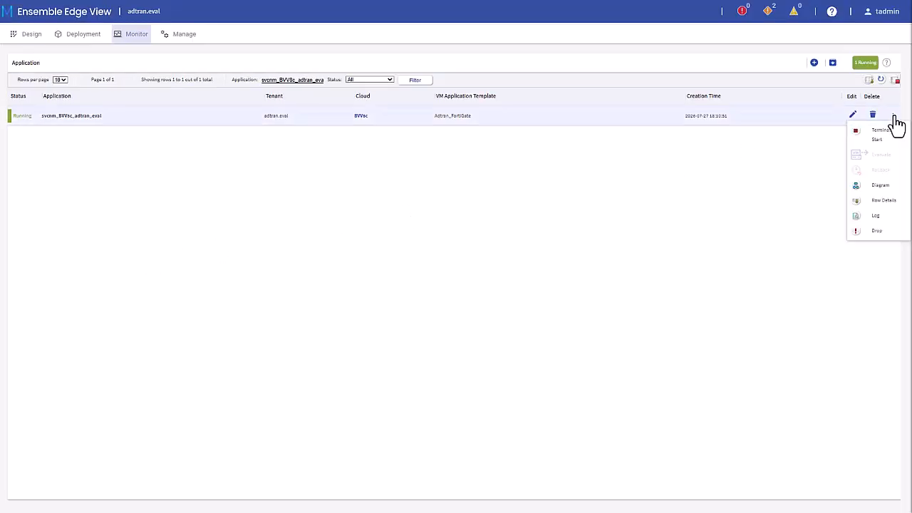
click(881, 202)
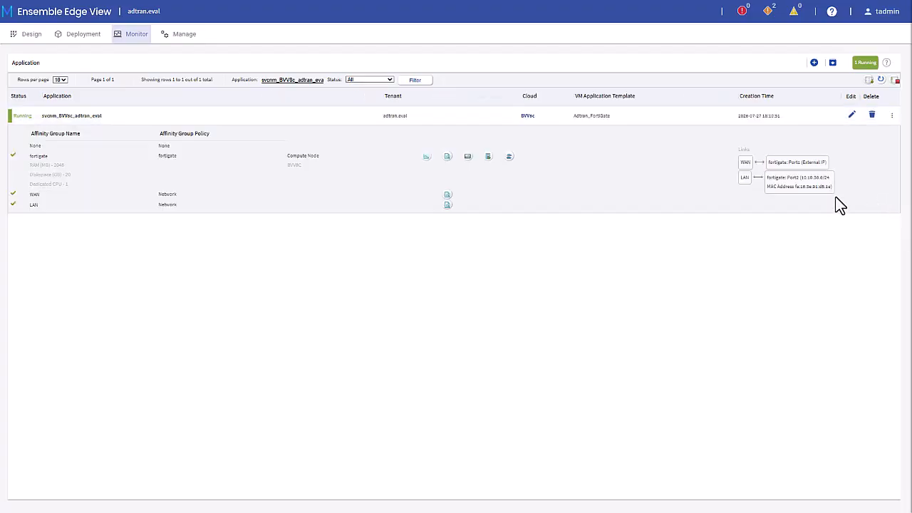
click(510, 160)
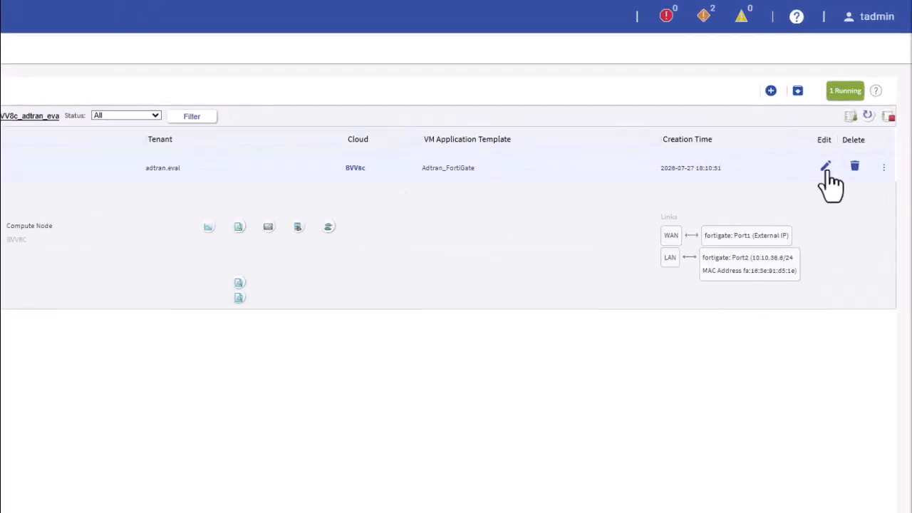
click(851, 115)
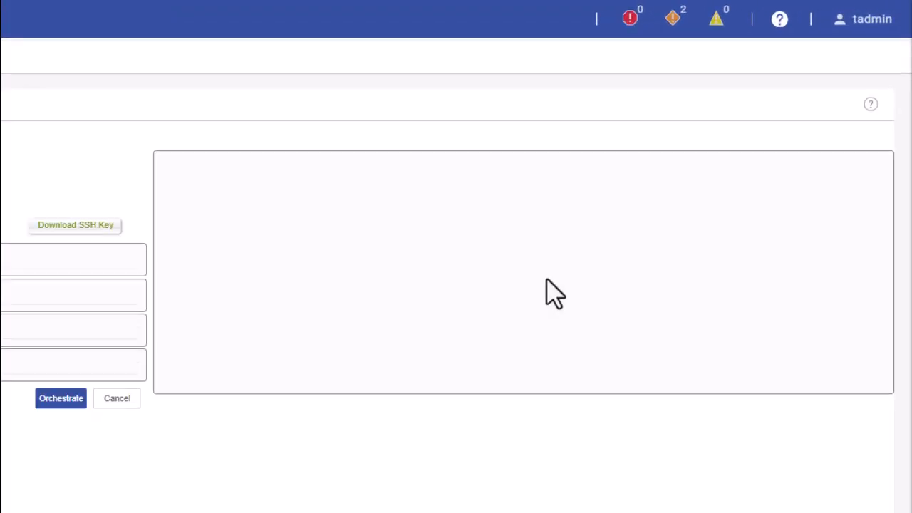
- Examine the details of the fortigate VM, its links, and the LAN and WAN networks in the application's topology diagram
mouse_move(543, 386)
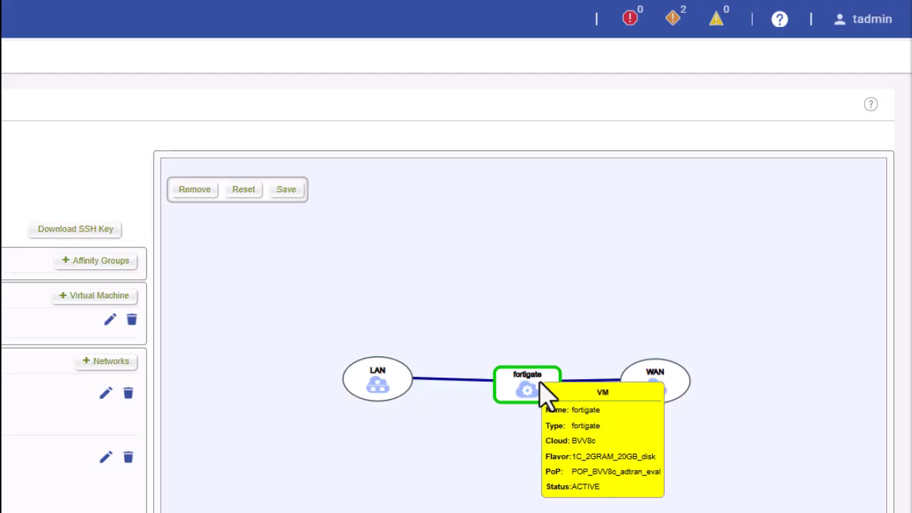
mouse_move(487, 384)
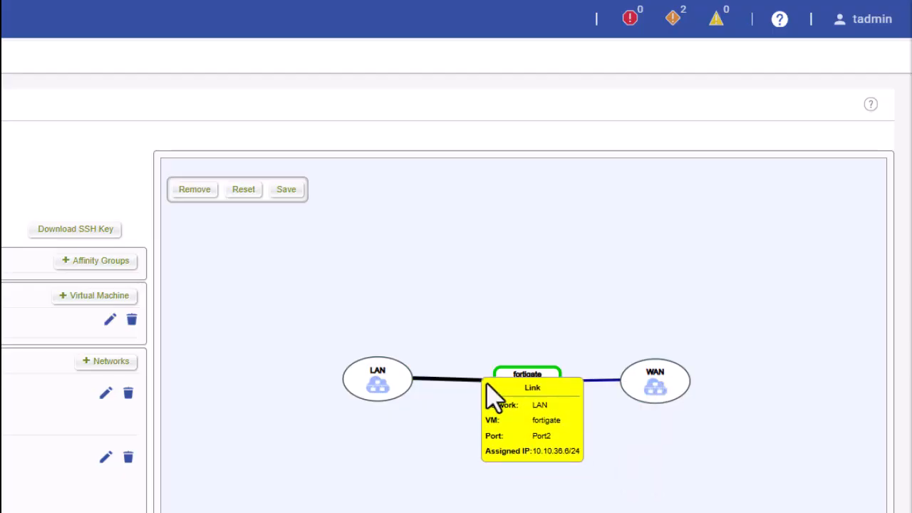
mouse_move(406, 382)
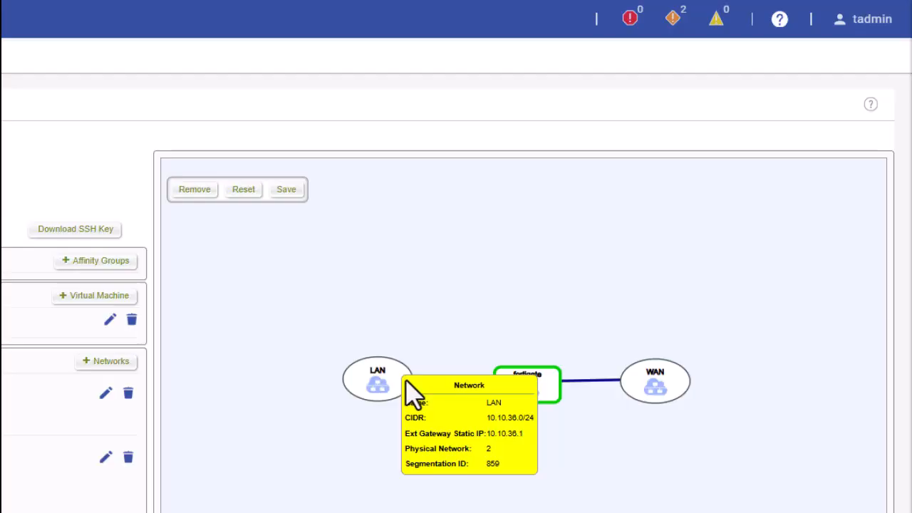
mouse_move(568, 389)
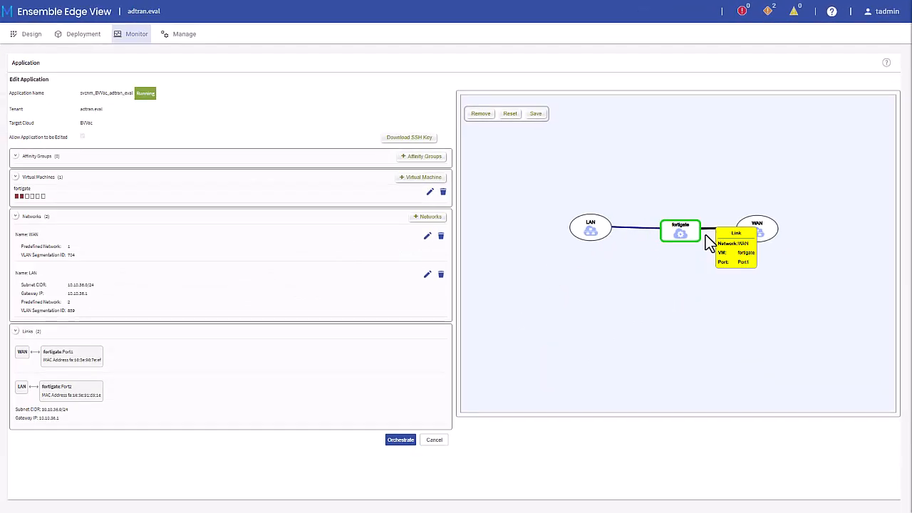
mouse_move(747, 230)
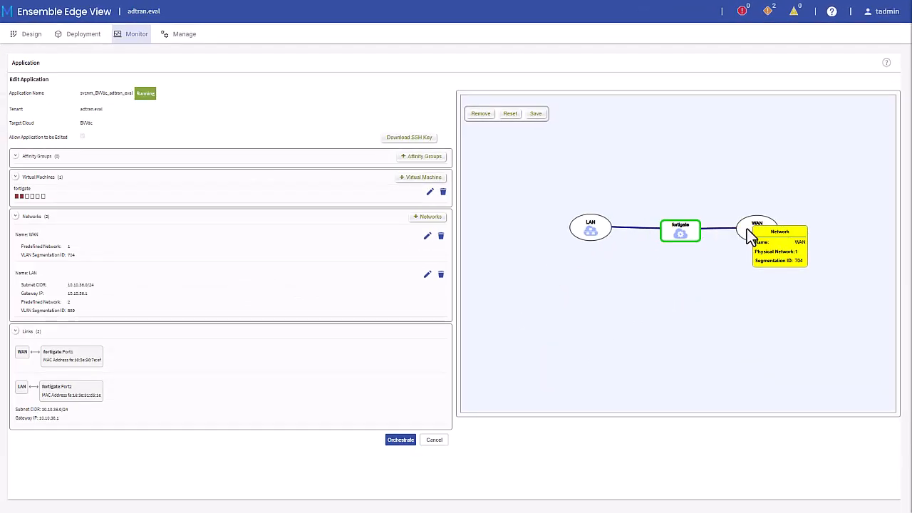
- Leave the application's edit page and open the monitoring dashboard
click(138, 45)
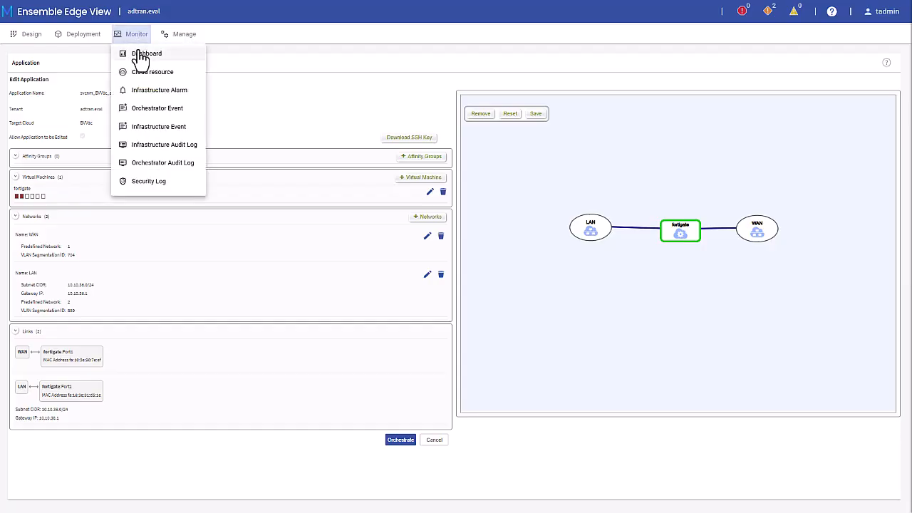
click(143, 56)
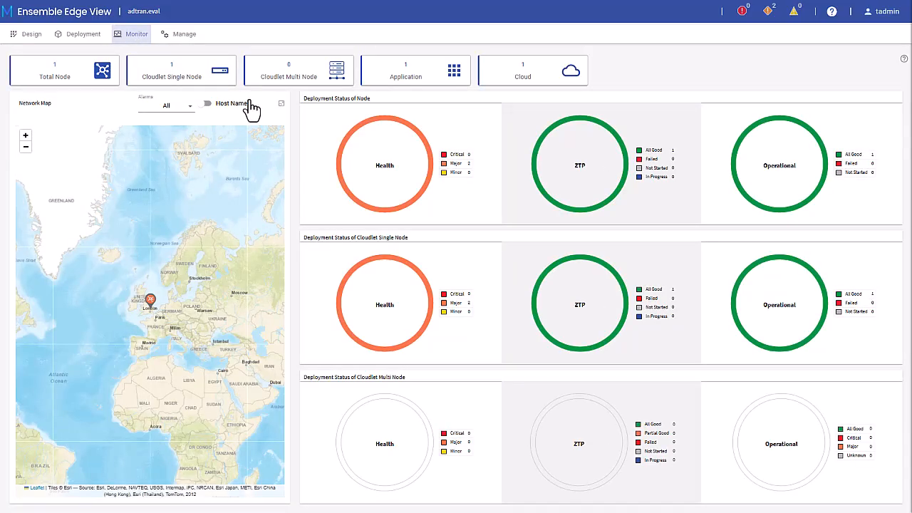